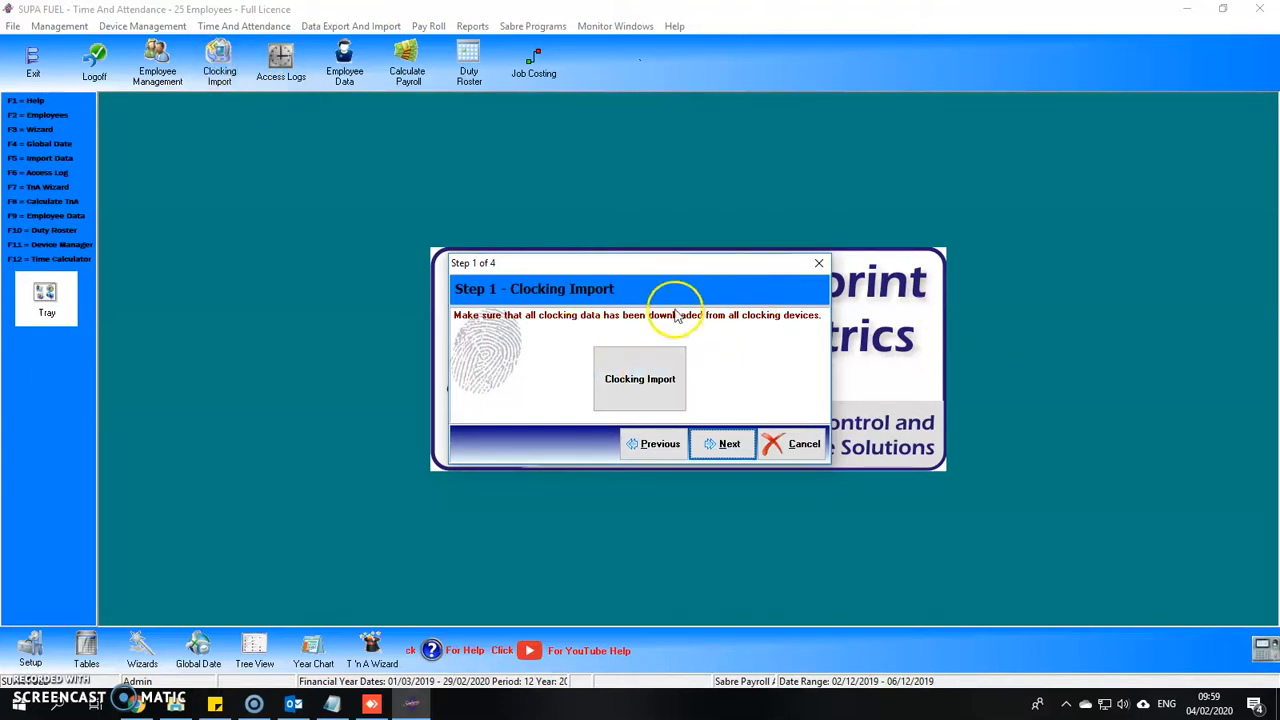
Proceed to processing time and attendance, and enable Clear Manual Fix and Delete Shift Change Audit Records
{"action": "left_click", "coordinate": [727, 447]}
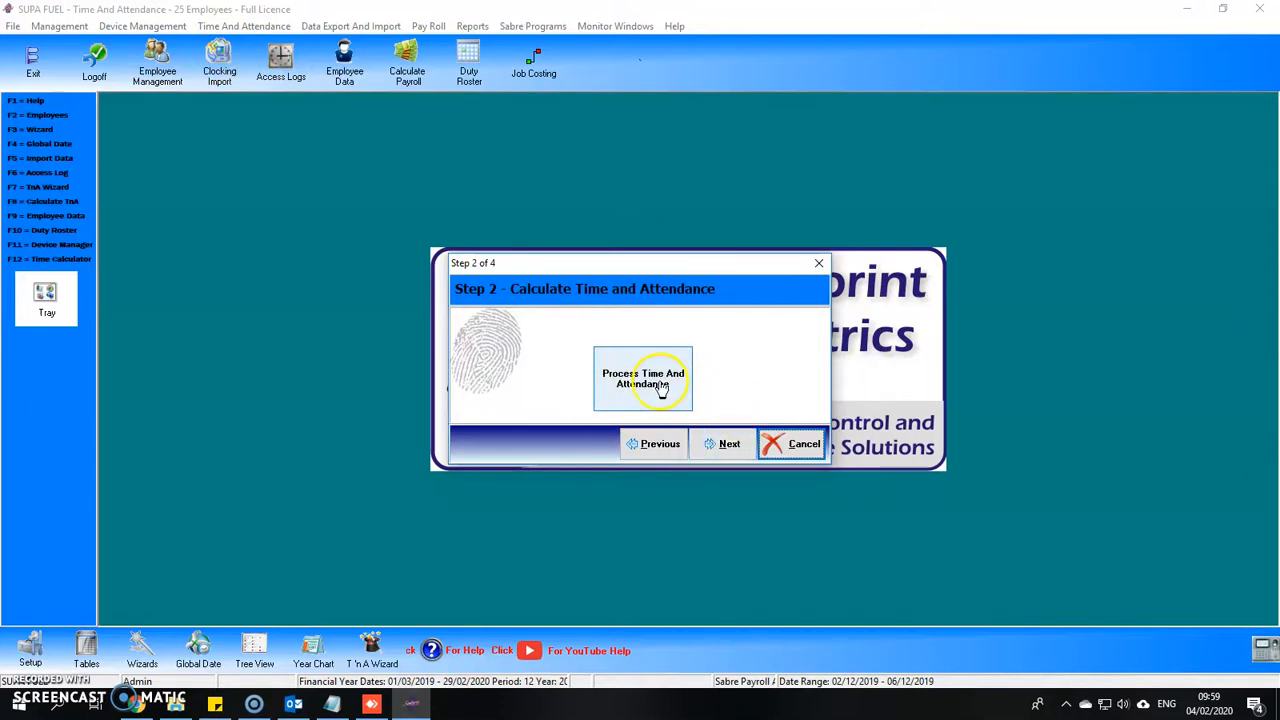
{"action": "left_click", "coordinate": [640, 394]}
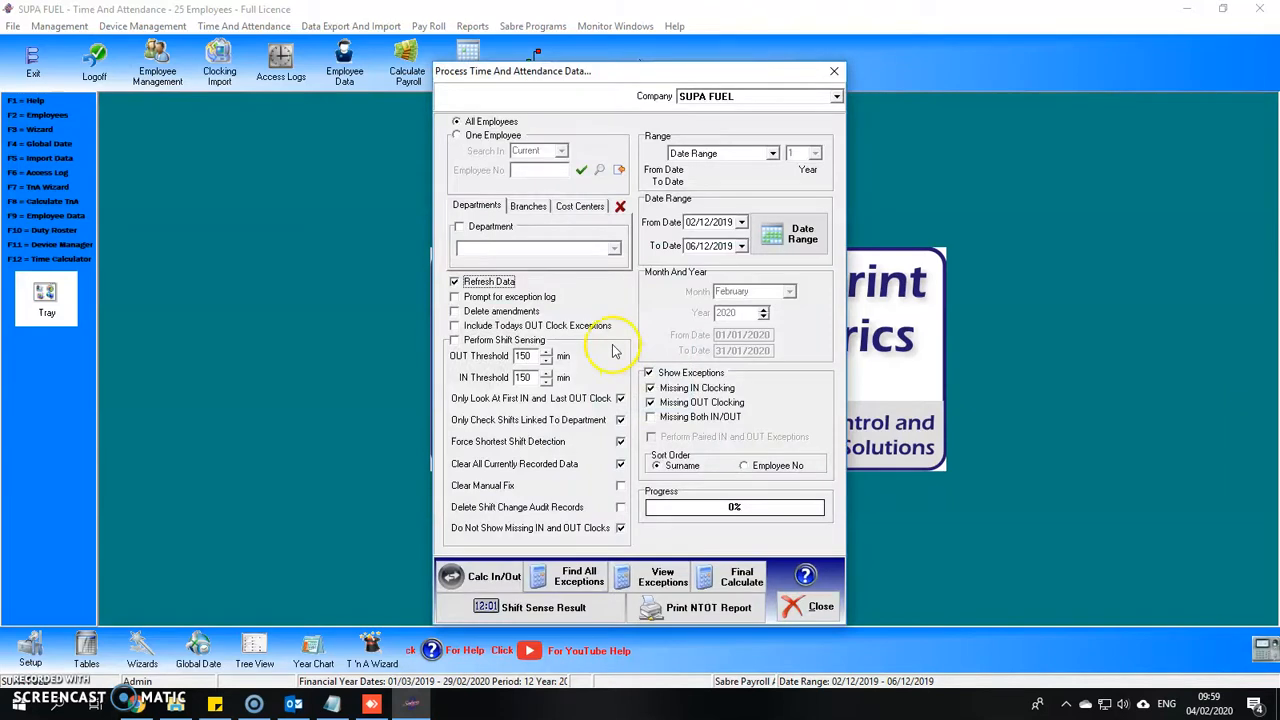
{"action": "left_click", "coordinate": [620, 487]}
{"action": "left_click", "coordinate": [620, 507]}
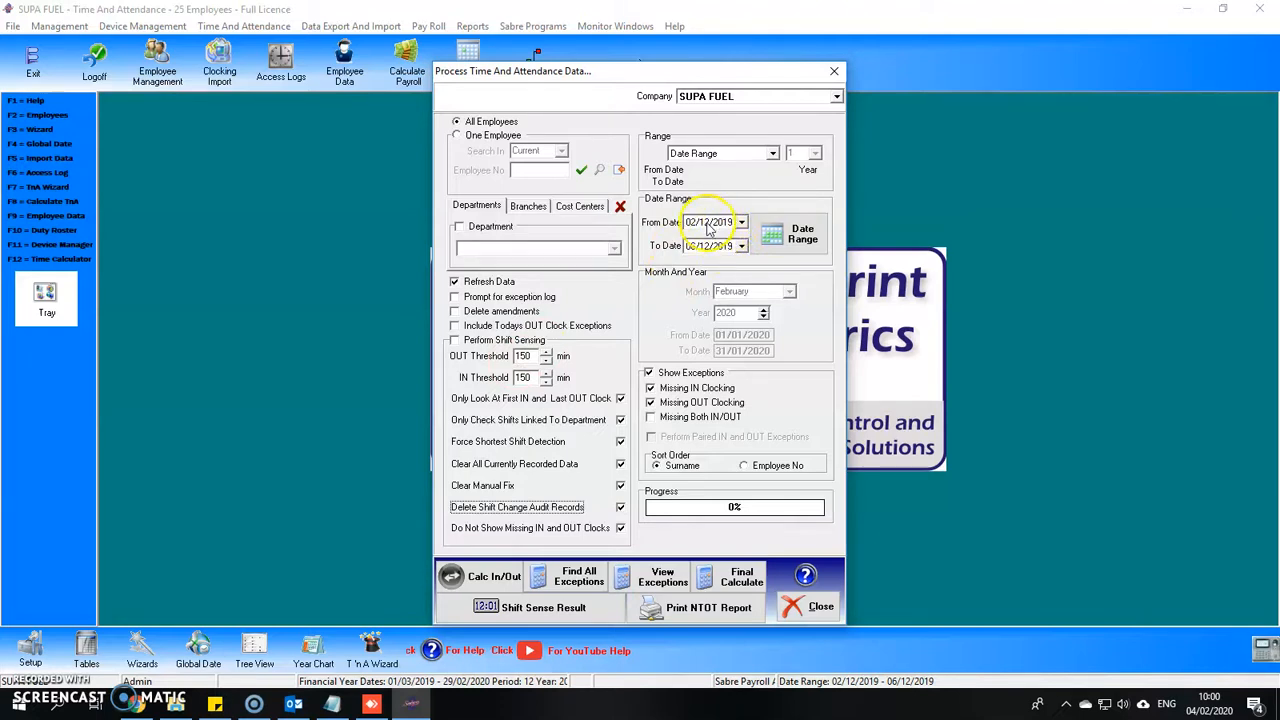
{"action": "left_click", "coordinate": [620, 420]}
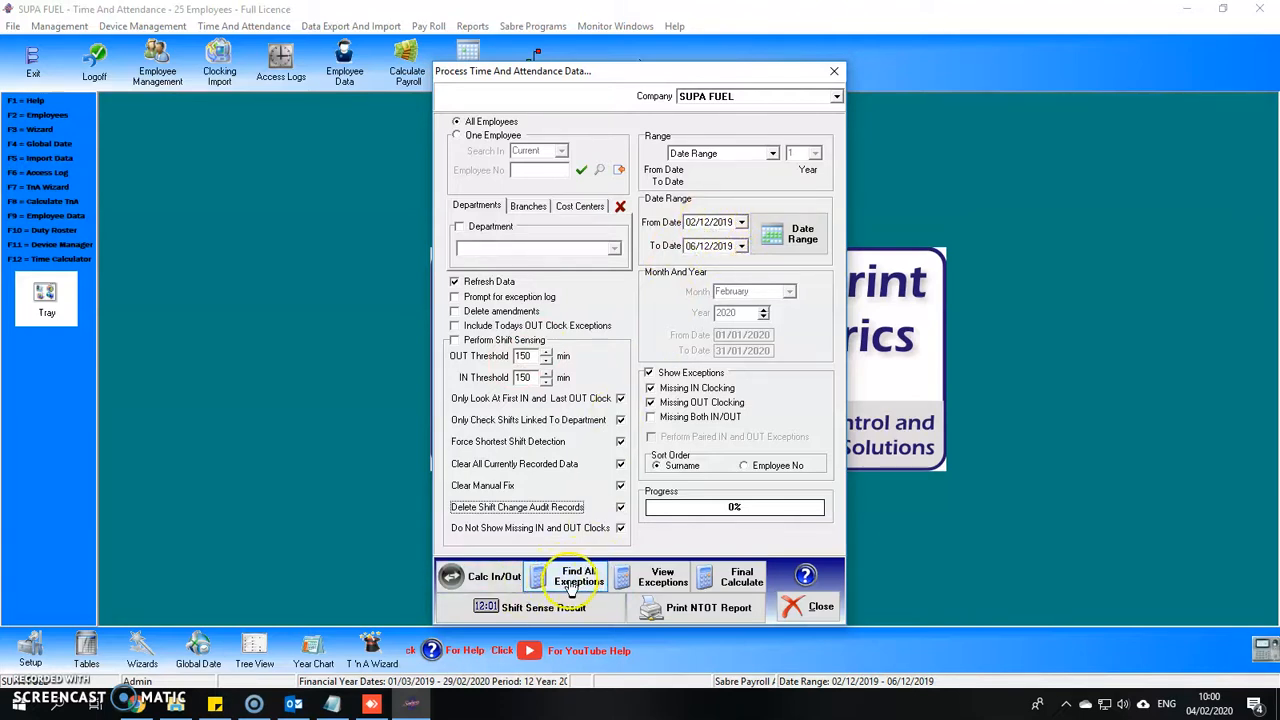
Find all exceptions for all employees from 02/12/2019 to 06/12/2019, agreeing to overwrite manual fixes and shift changes
{"action": "left_click", "coordinate": [579, 589]}
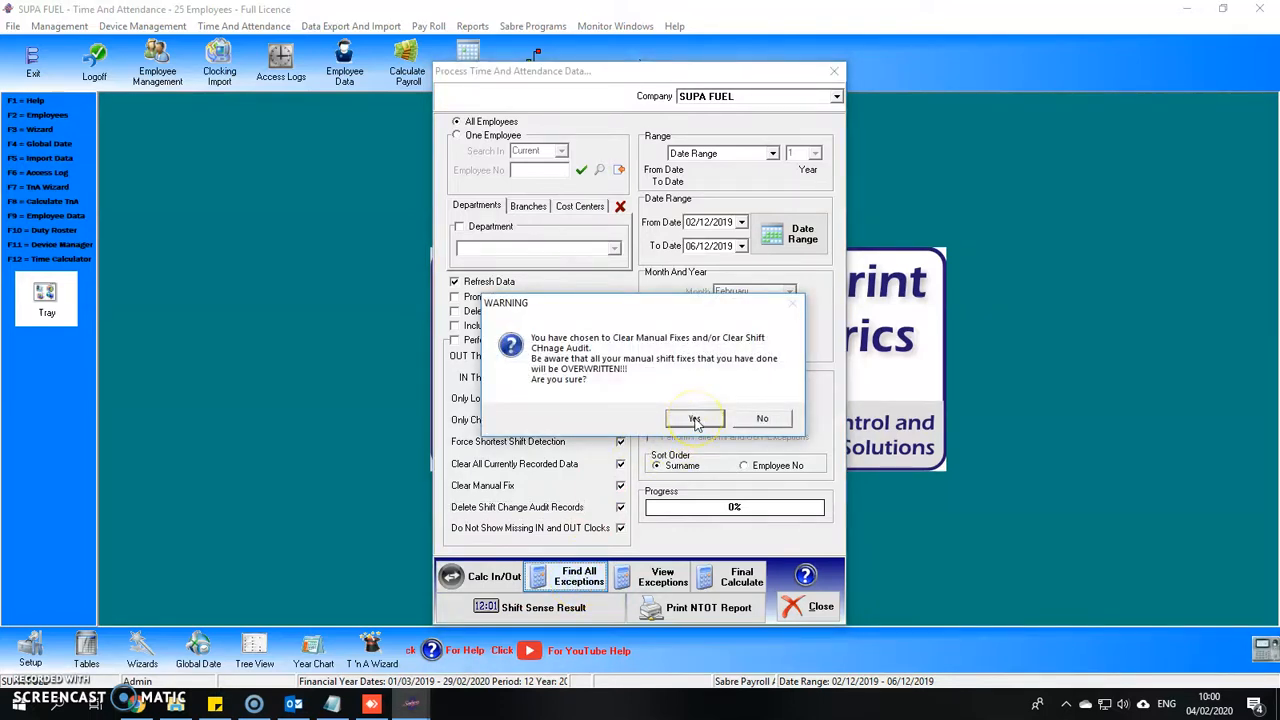
{"action": "left_click", "coordinate": [695, 419]}
{"action": "left_click", "coordinate": [693, 411]}
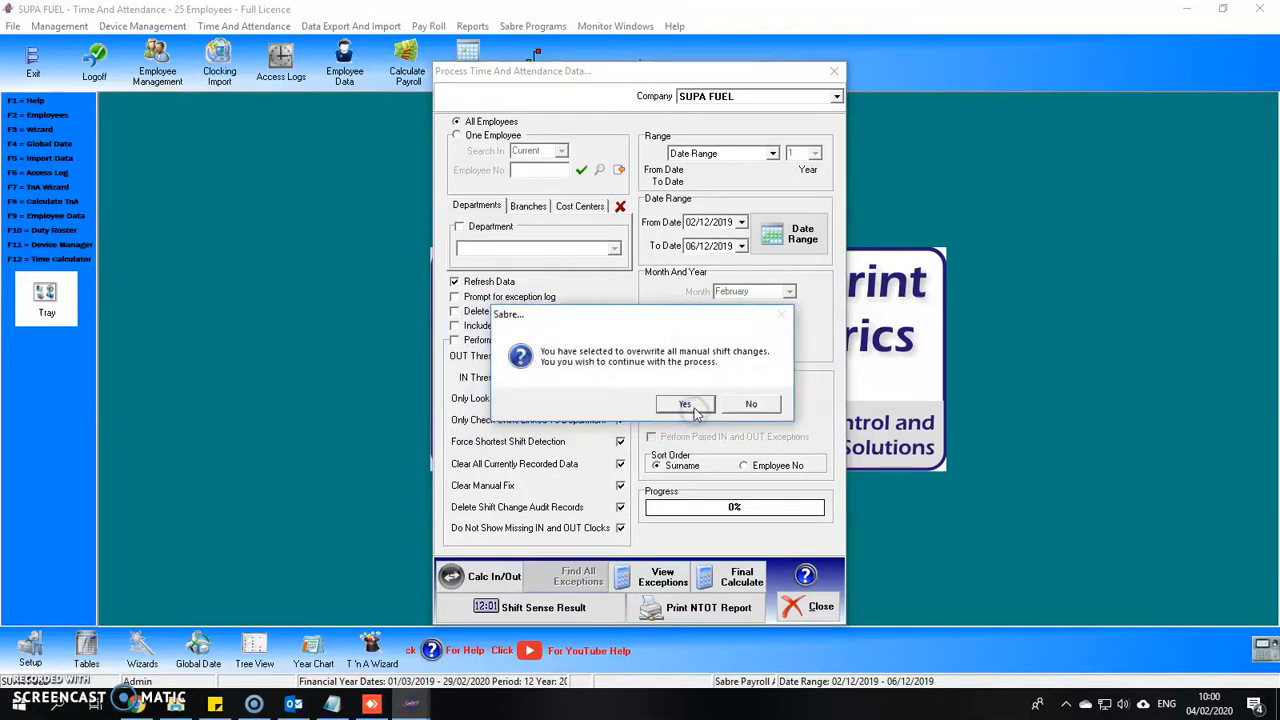
{"action": "left_click", "coordinate": [687, 405]}
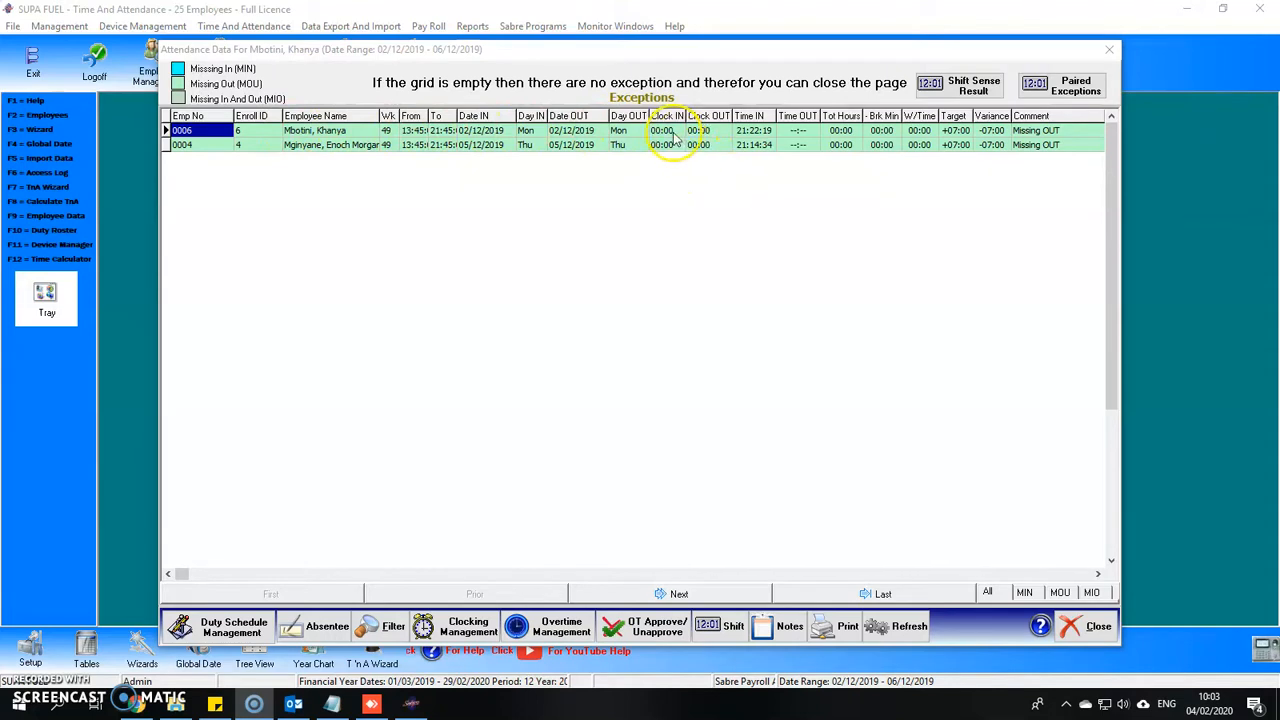
Check the Time OUT entries of the listed exceptions, and close the exceptions window
{"action": "left_click", "coordinate": [798, 131]}
{"action": "left_click", "coordinate": [798, 146]}
{"action": "left_click", "coordinate": [790, 132]}
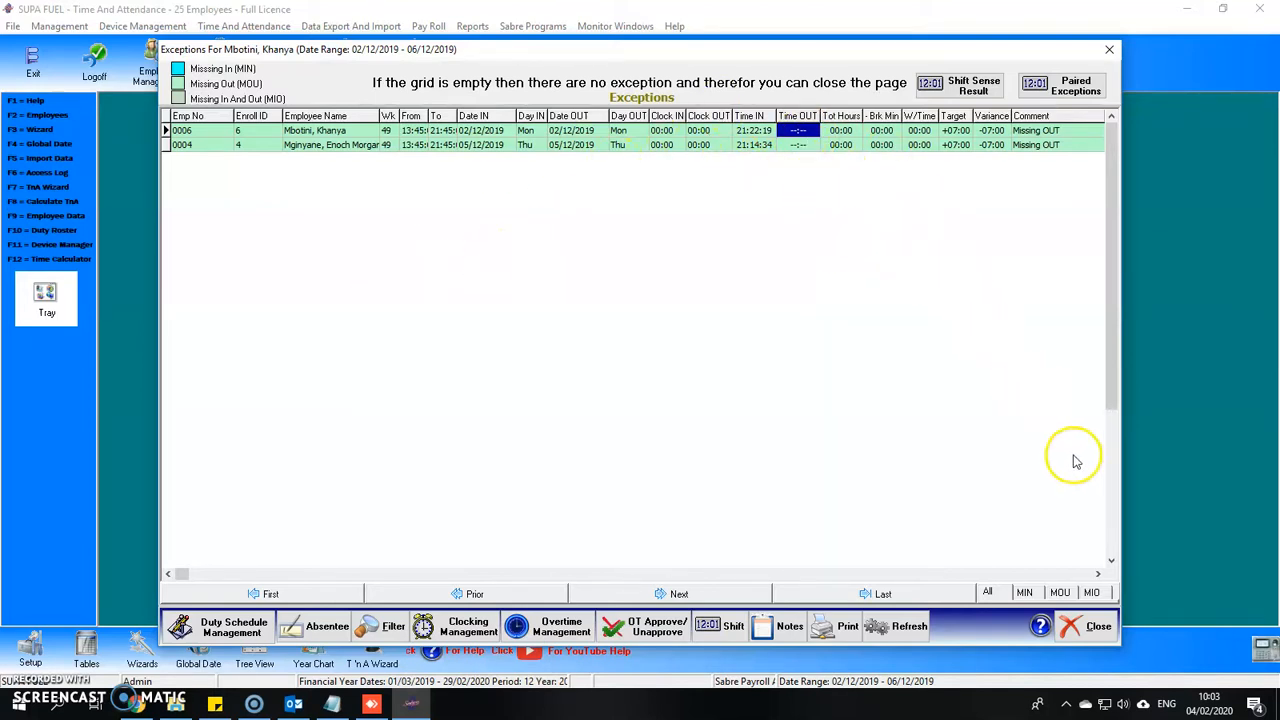
{"action": "left_click", "coordinate": [1096, 626]}
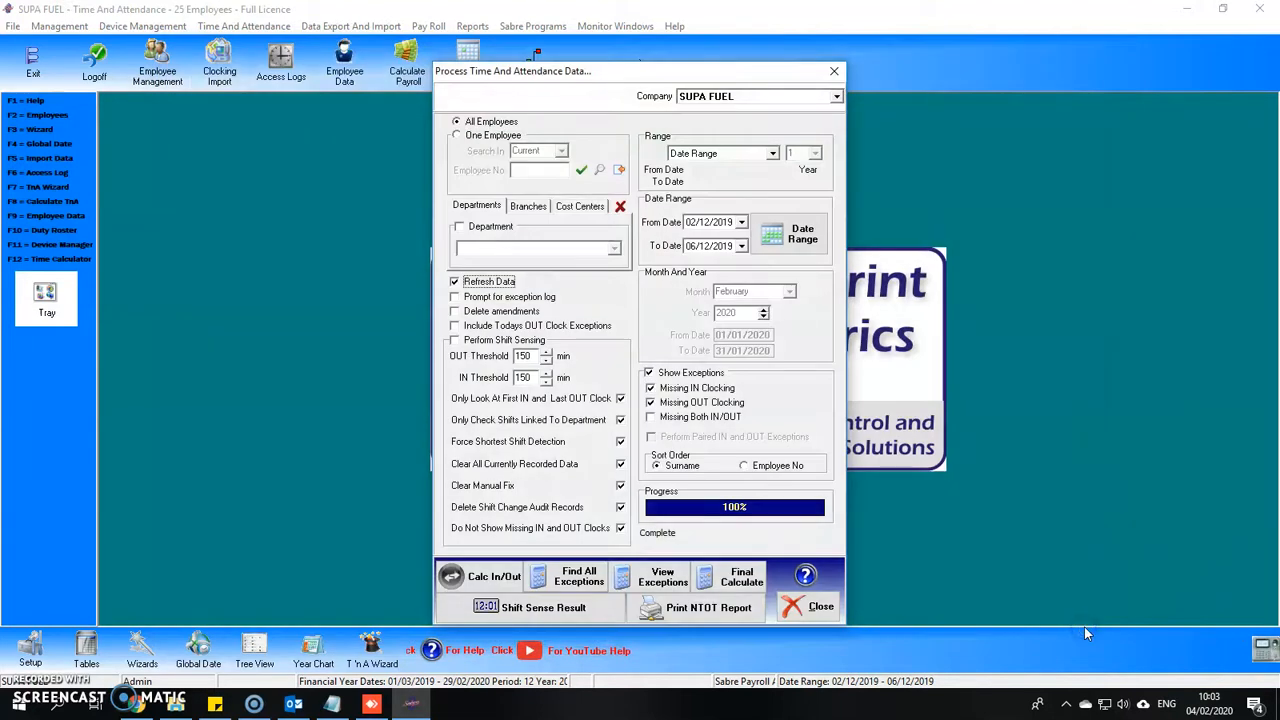
Run the final calculation, accepting the loss of overtime adjustments and the overwriting of manual shift changes
{"action": "left_click", "coordinate": [739, 578]}
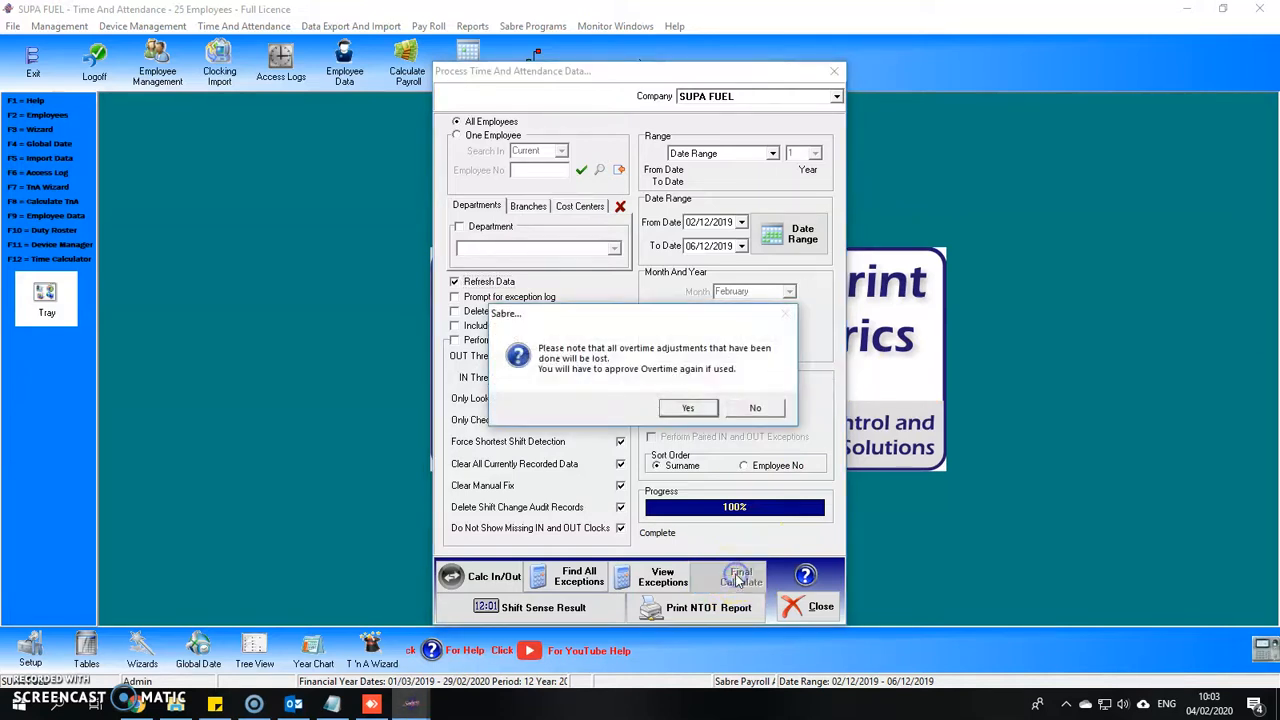
{"action": "left_click", "coordinate": [688, 410]}
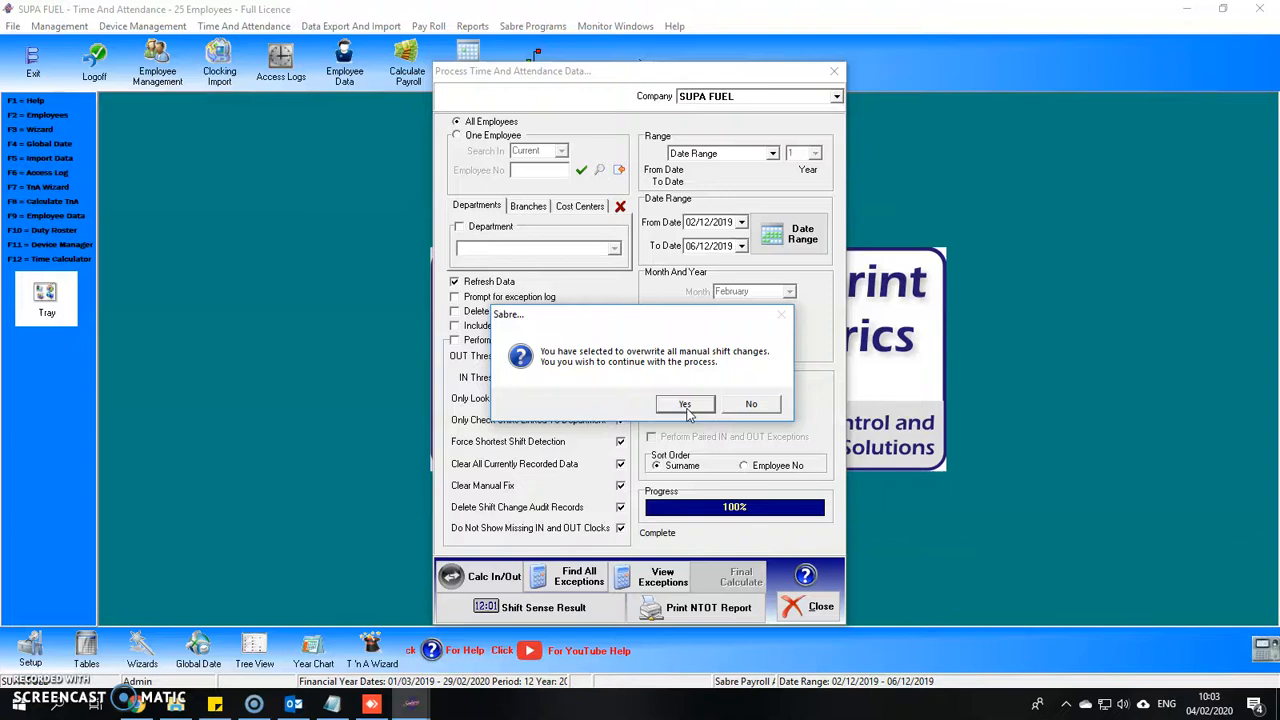
{"action": "left_click", "coordinate": [686, 408]}
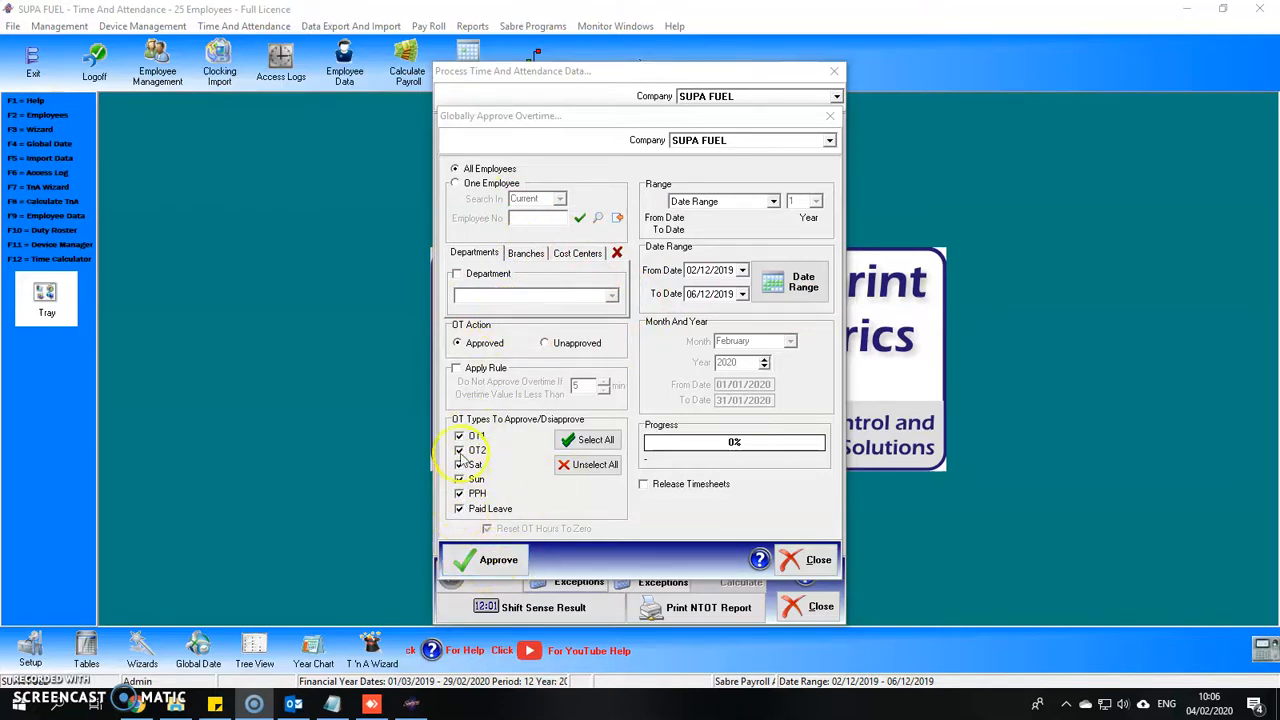
Approve all overtime types and paid leave for all employees from 02/12/2019 to 06/12/2019, and close the overtime approval
{"action": "left_click", "coordinate": [474, 566]}
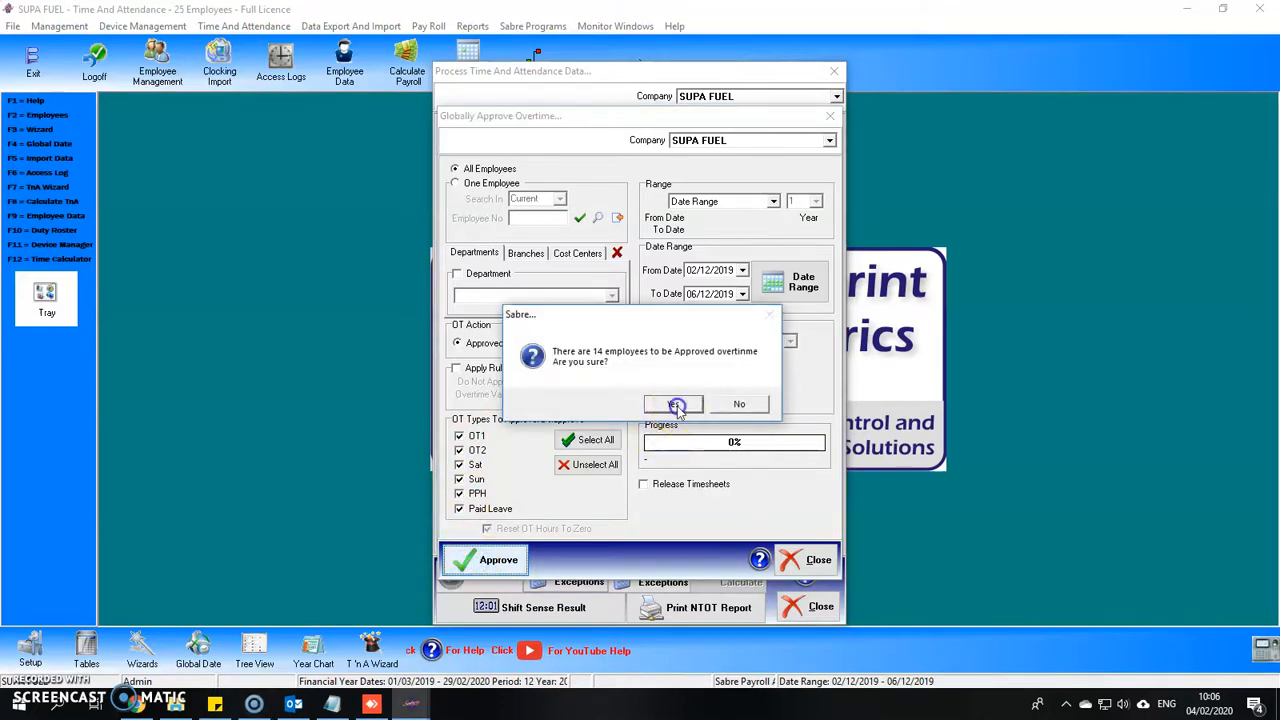
{"action": "left_click", "coordinate": [674, 405]}
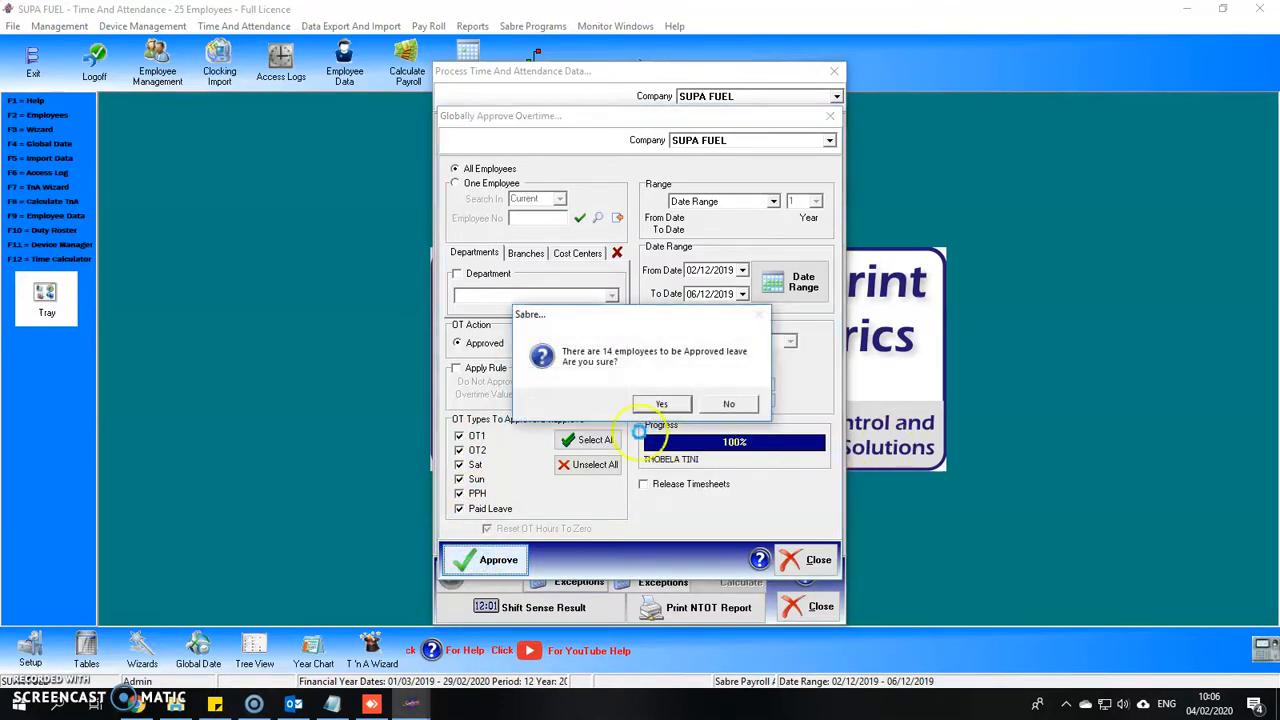
{"action": "left_click", "coordinate": [656, 404]}
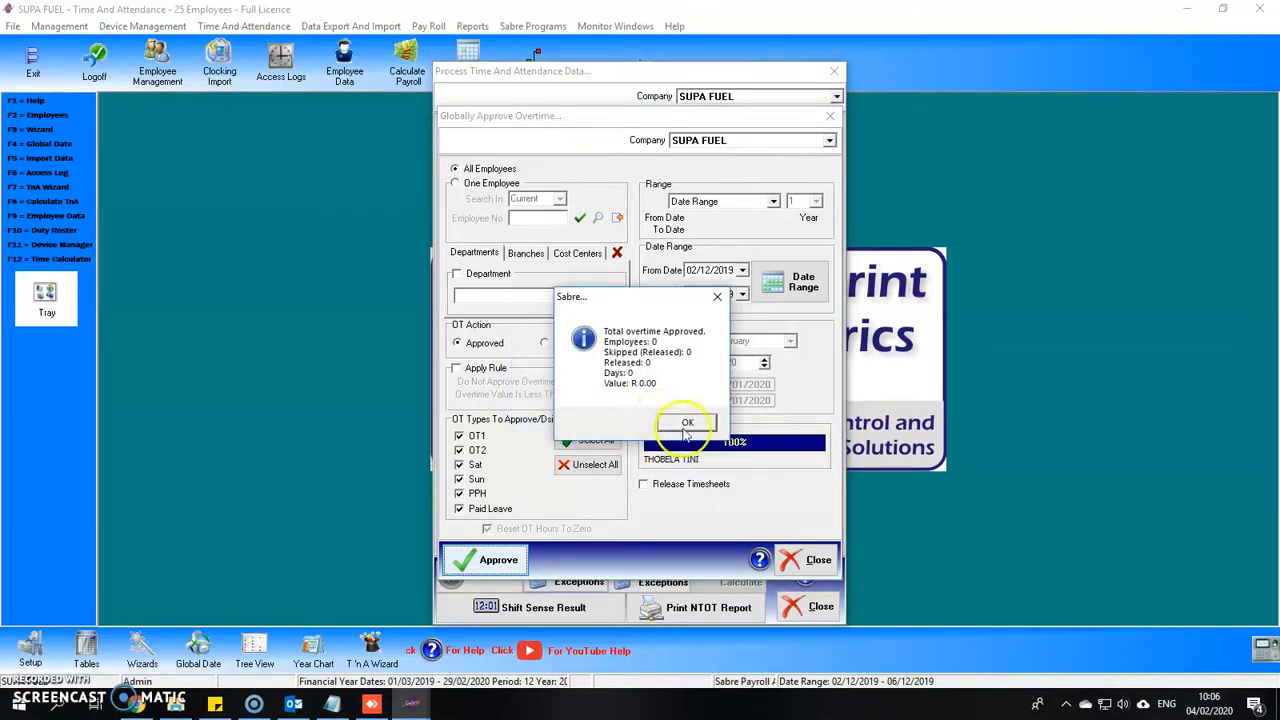
{"action": "left_click", "coordinate": [684, 424]}
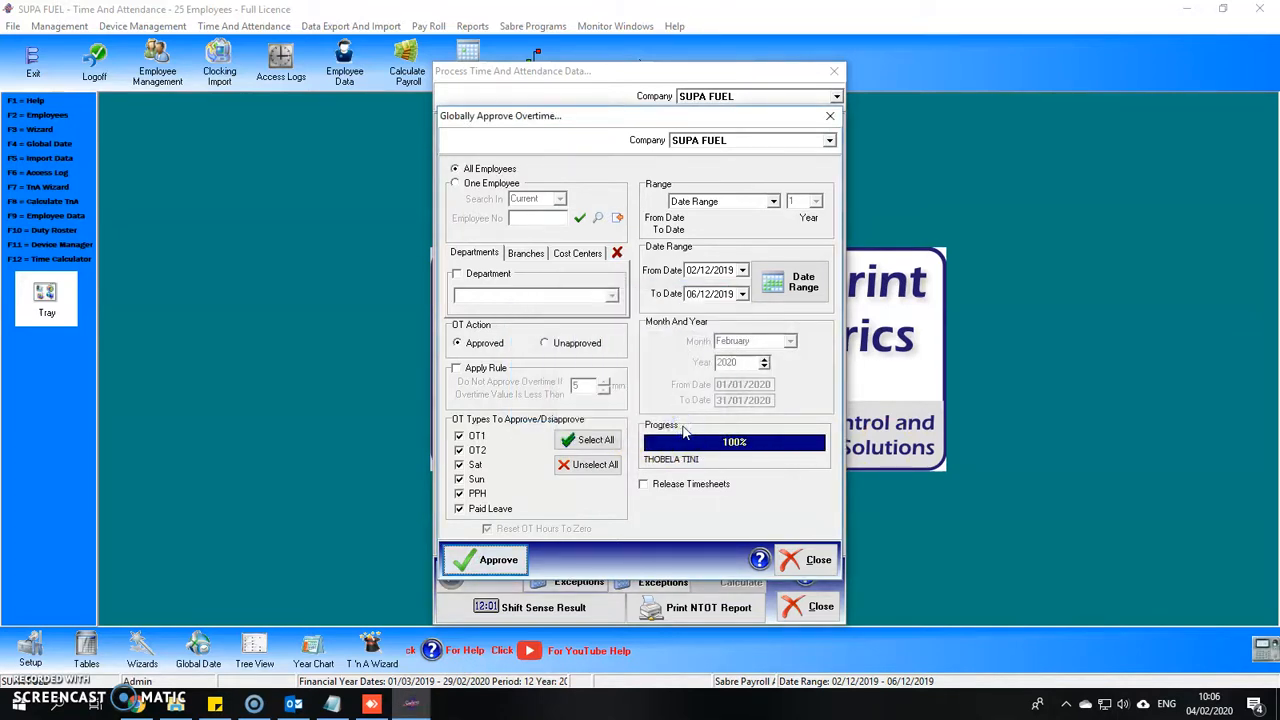
{"action": "left_click", "coordinate": [805, 566]}
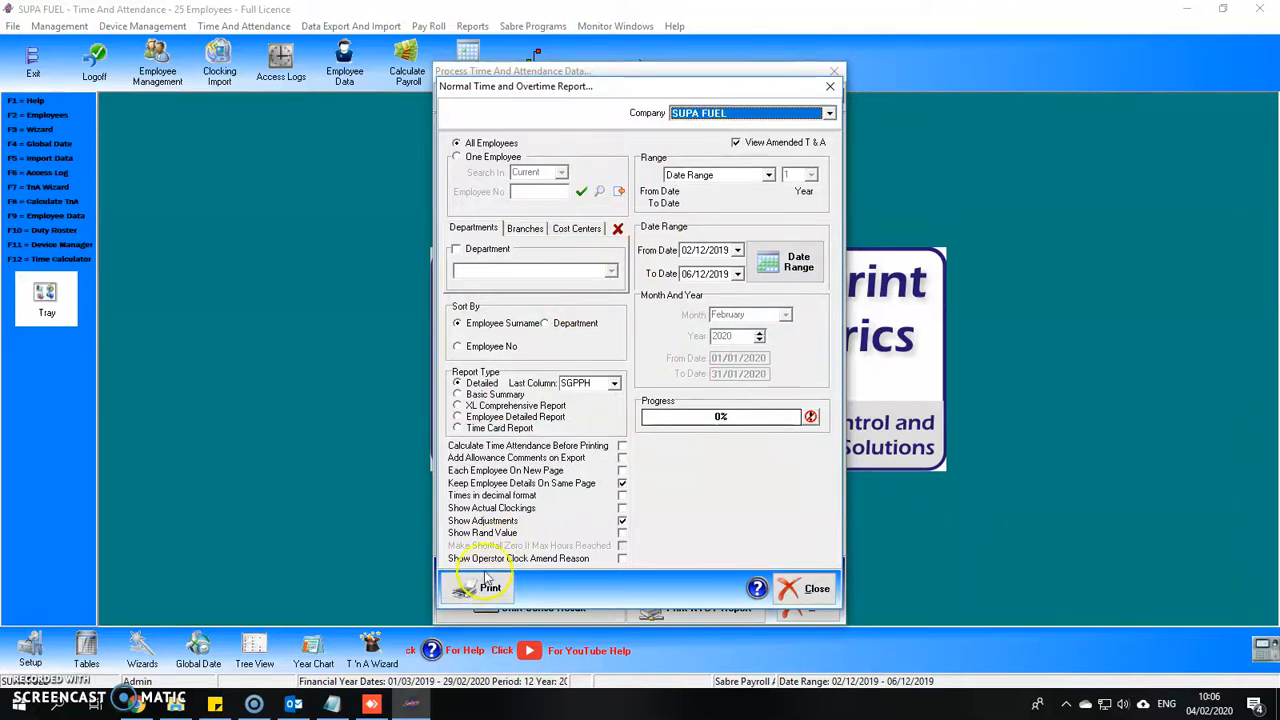
Enable Each Employee On New Page for the detailed Normal Time and Overtime Report and generate its print preview
{"action": "left_click", "coordinate": [622, 474]}
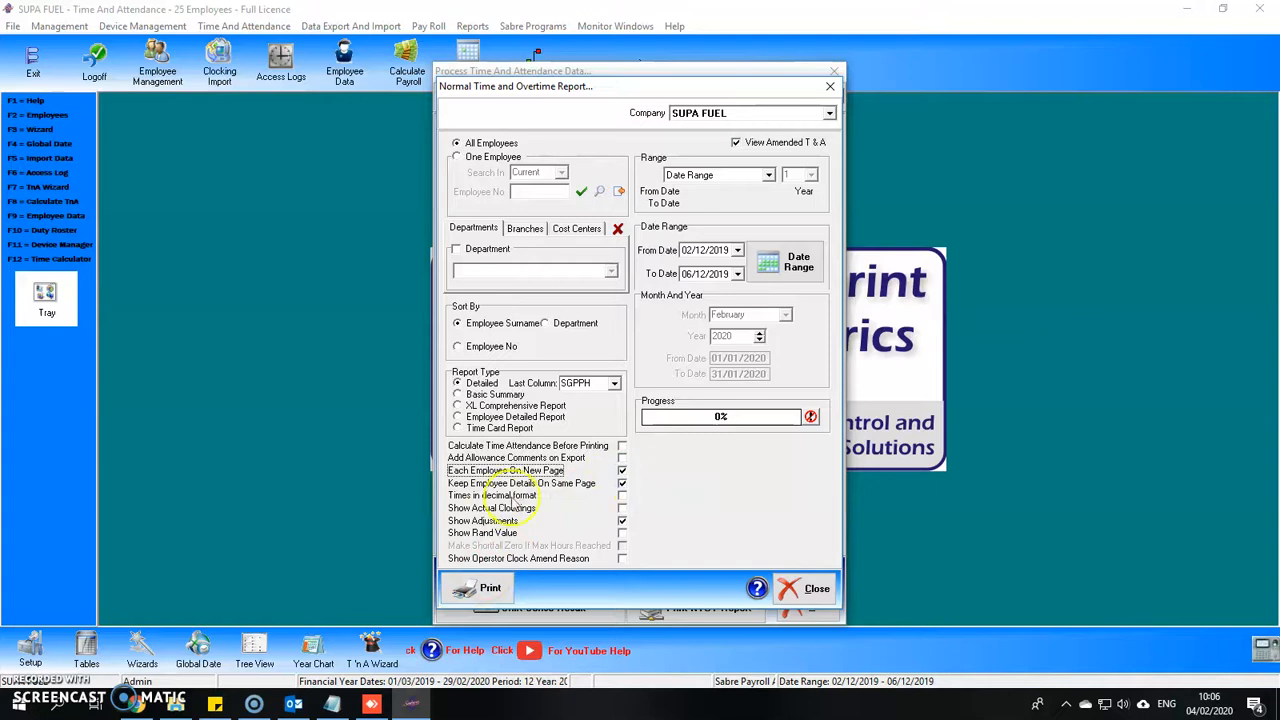
{"action": "left_click", "coordinate": [475, 596]}
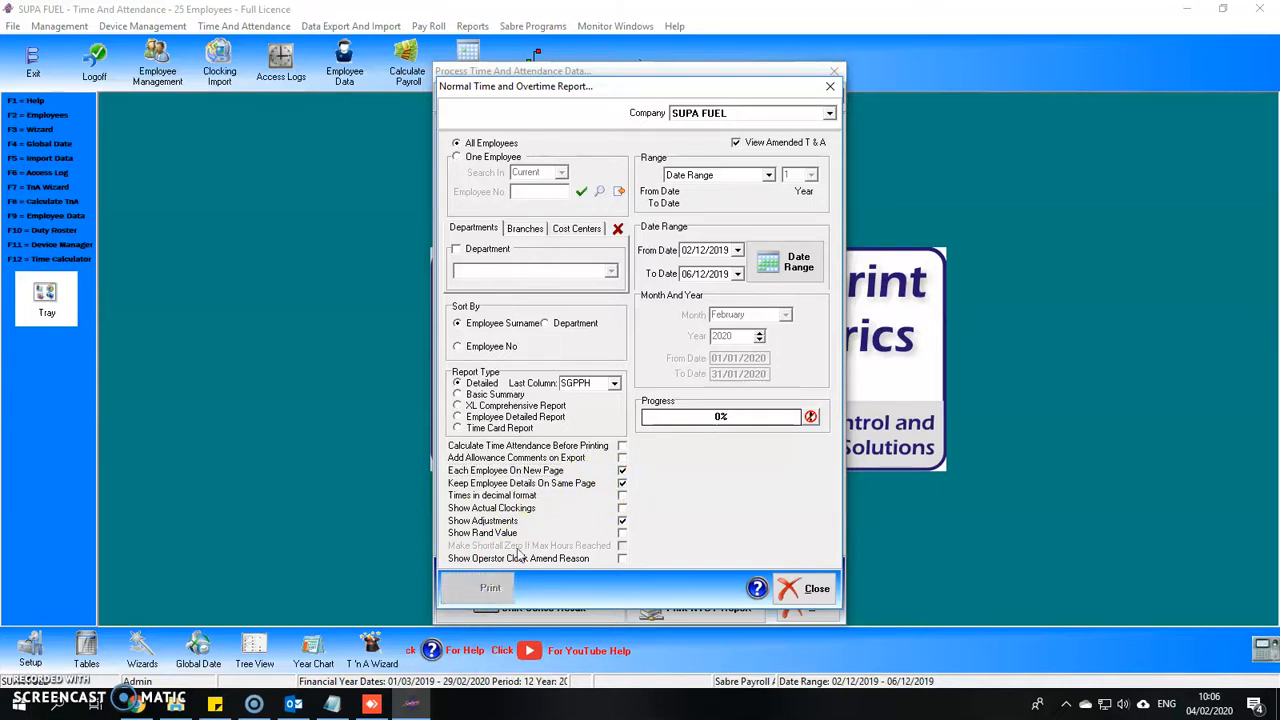
{"action": "left_click", "coordinate": [597, 427]}
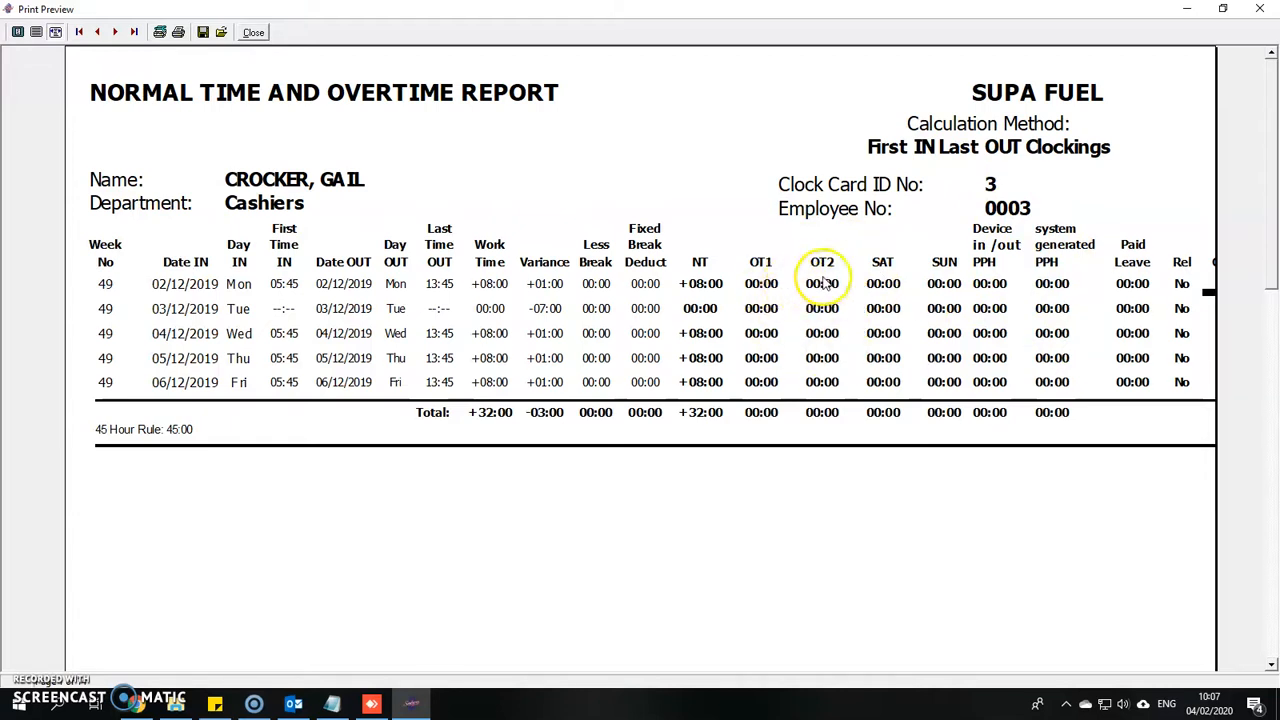
Page through the individual employees' pages in the report preview, and close the preview
{"action": "left_click", "coordinate": [116, 33]}
{"action": "left_click", "coordinate": [116, 33]}
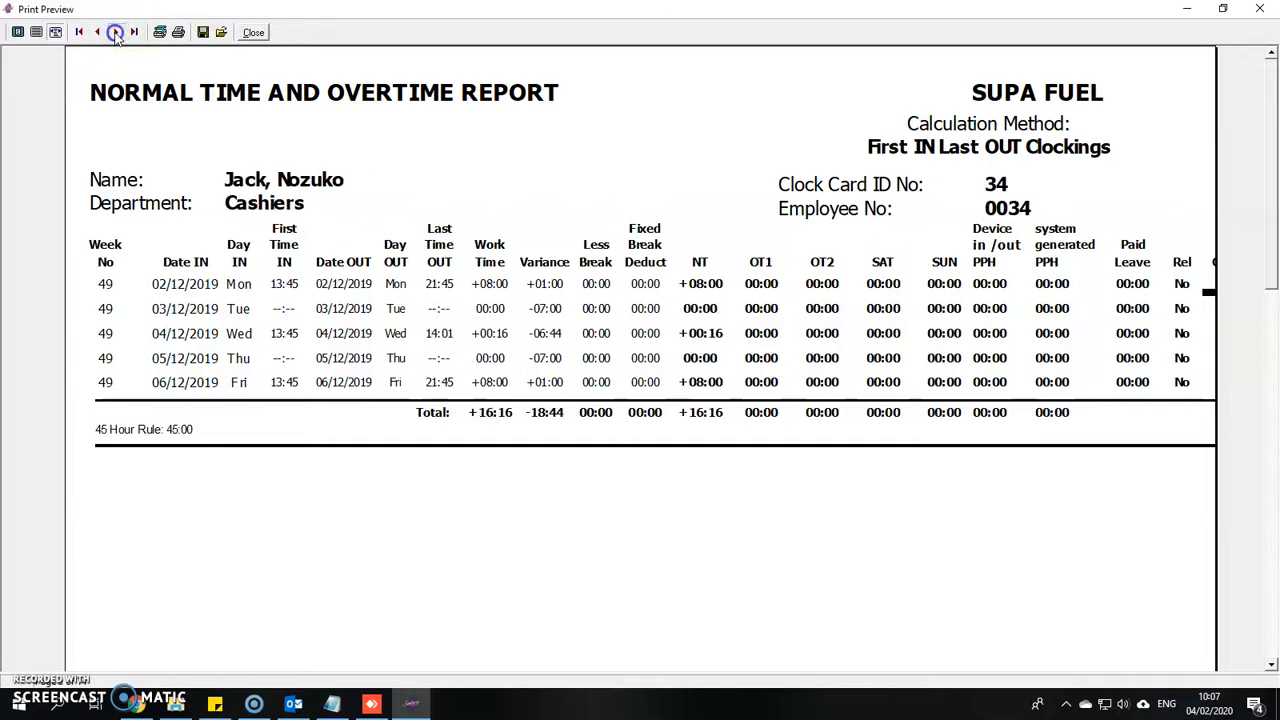
{"action": "left_click", "coordinate": [116, 33]}
{"action": "left_click", "coordinate": [116, 33]}
{"action": "left_click", "coordinate": [116, 33]}
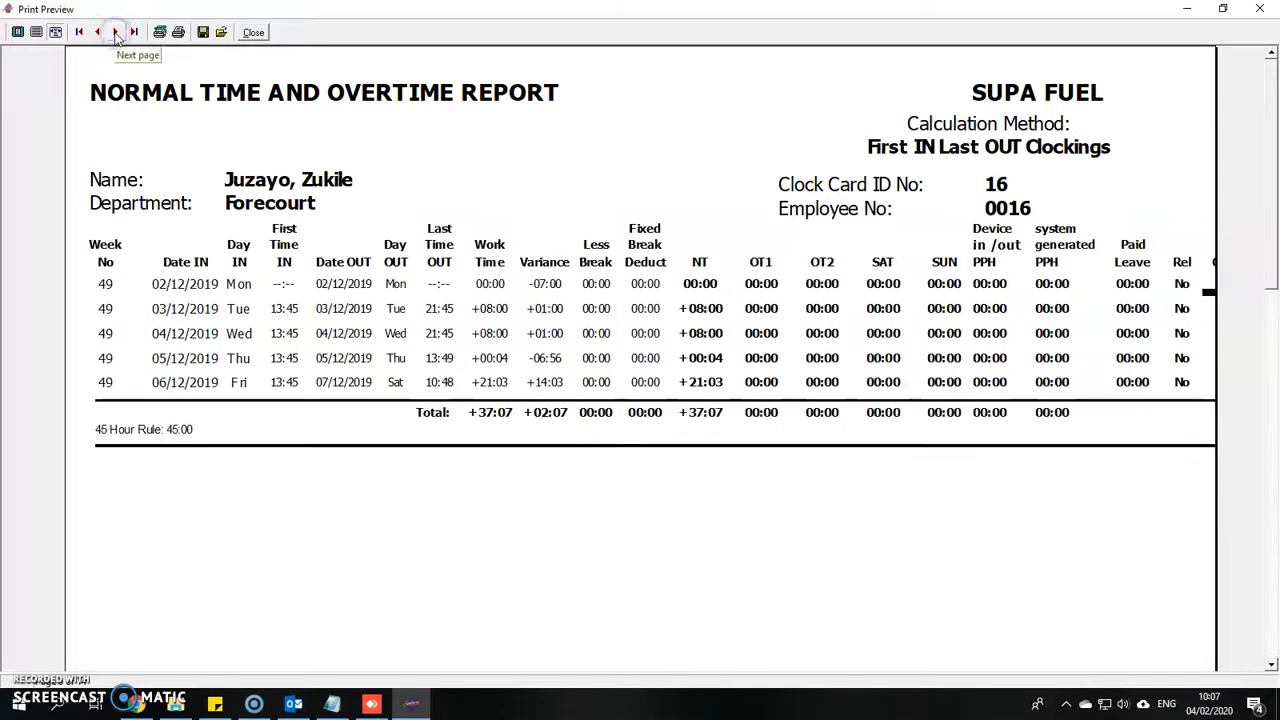
{"action": "left_click", "coordinate": [116, 33]}
{"action": "left_click", "coordinate": [1259, 8]}
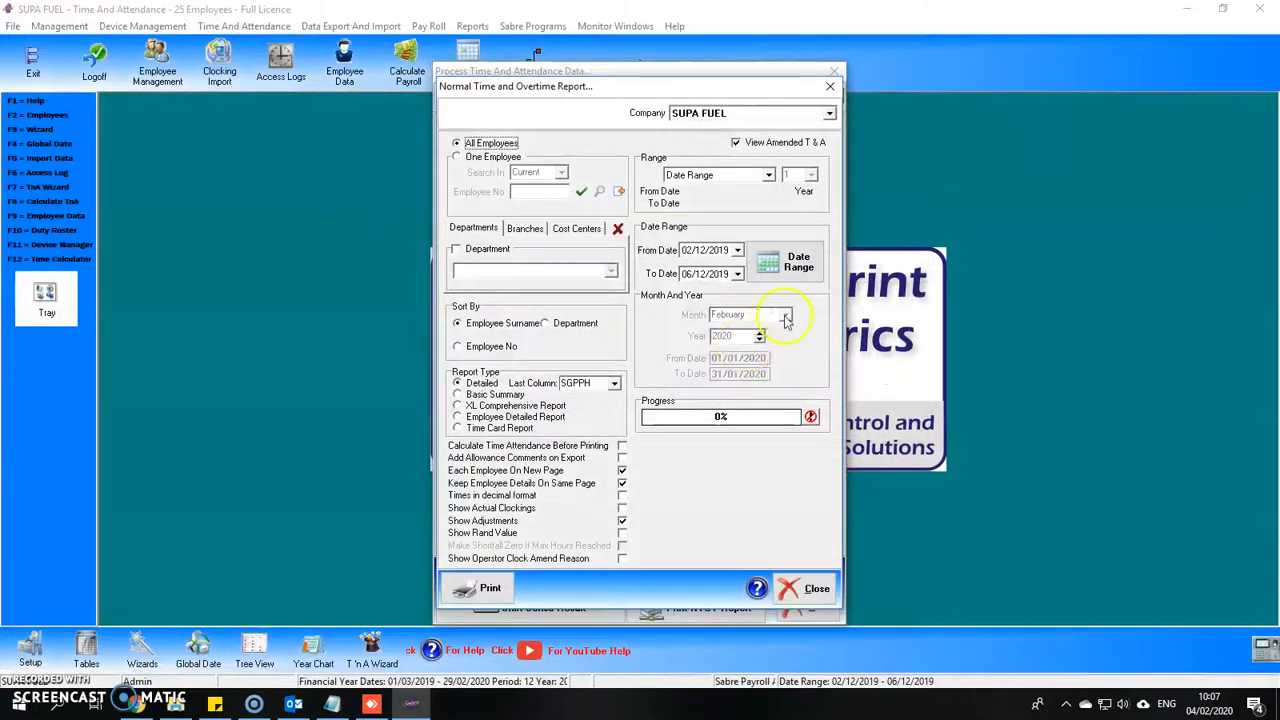
Disable Keep Employee Details On Same Page, preview the Normal Time and Overtime Report again, and close the preview
{"action": "left_click", "coordinate": [622, 484]}
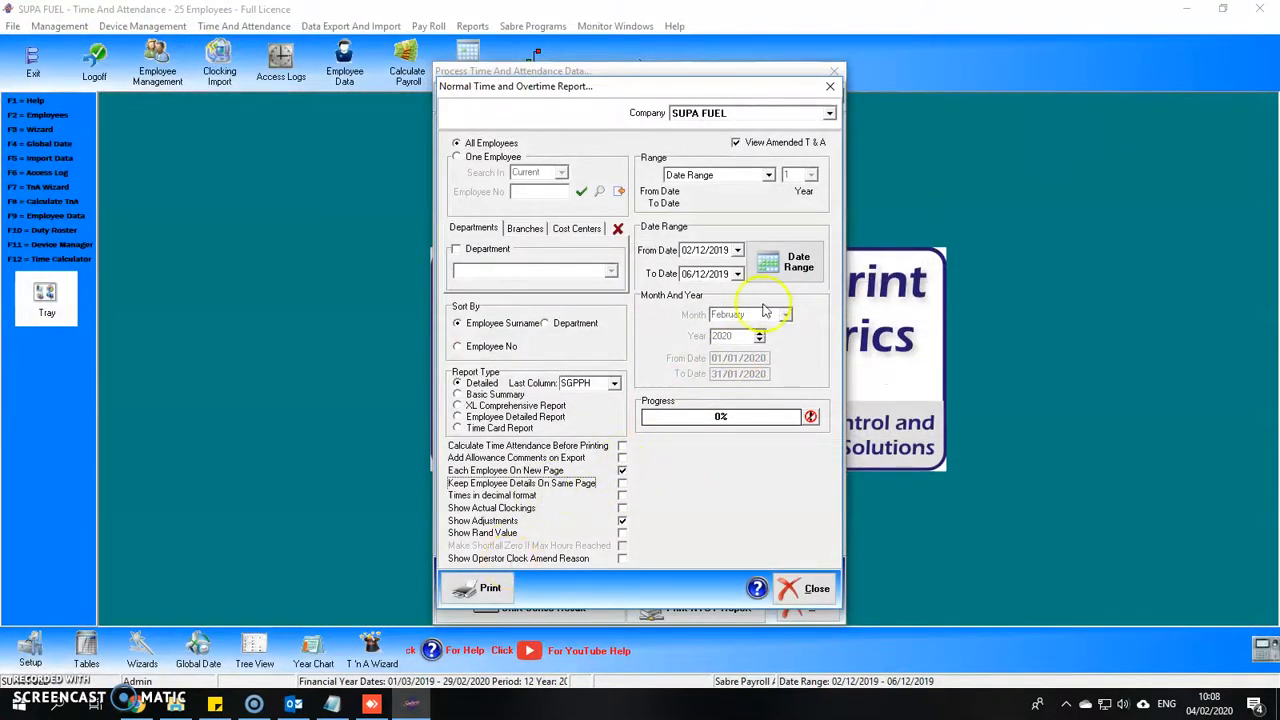
{"action": "left_click", "coordinate": [490, 592]}
{"action": "left_click", "coordinate": [597, 424]}
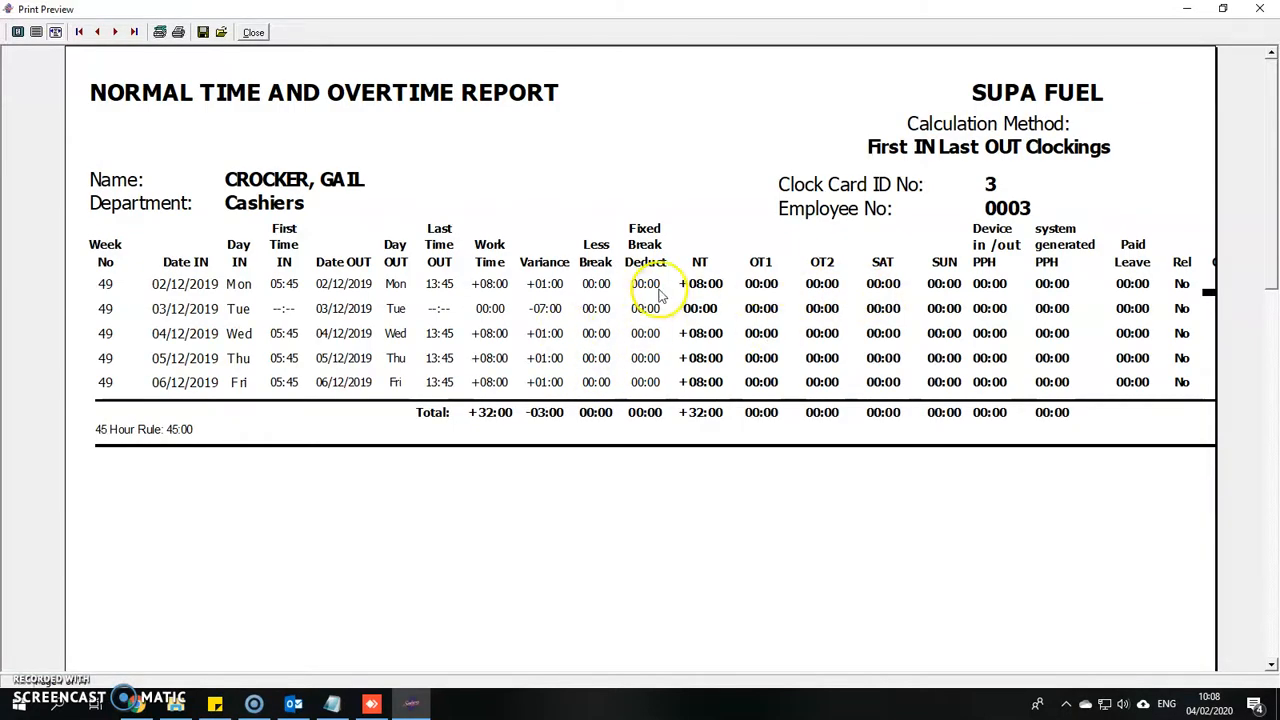
{"action": "left_click", "coordinate": [252, 33]}
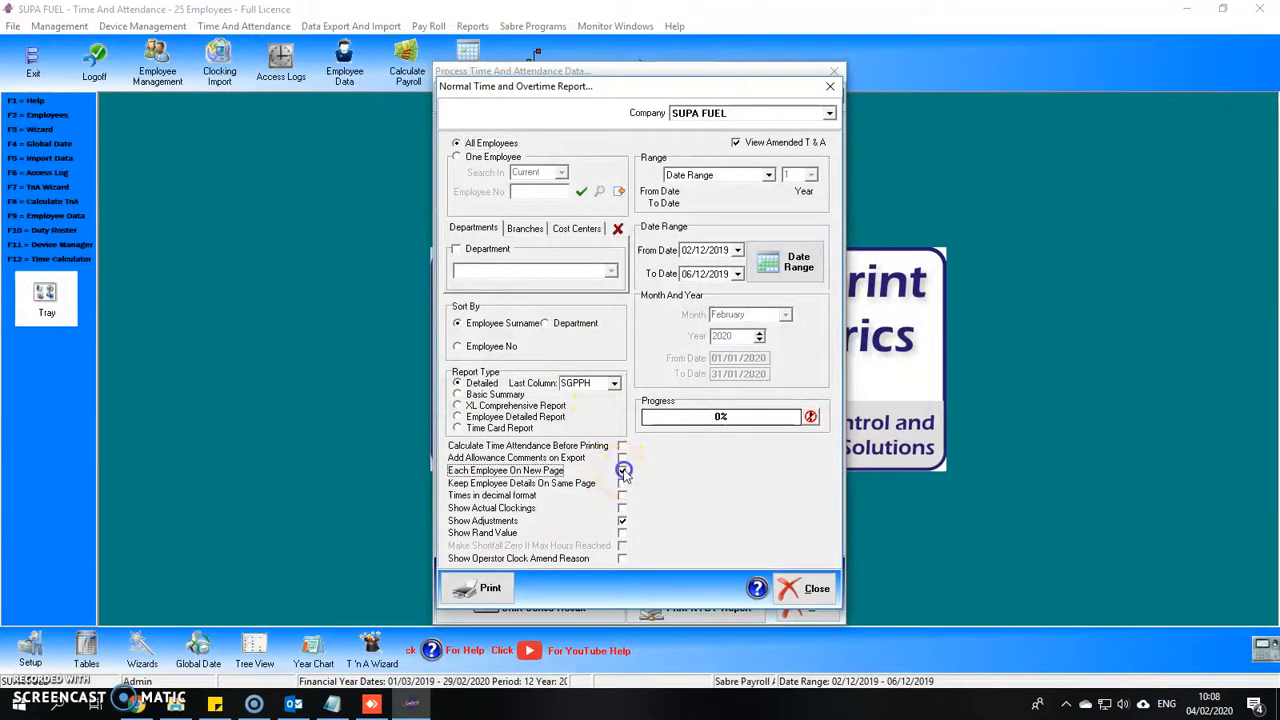
Preview the Normal Time and Overtime Report with Each Employee On New Page disabled and look through the employees' records
{"action": "left_click", "coordinate": [495, 585]}
{"action": "left_click", "coordinate": [603, 428]}
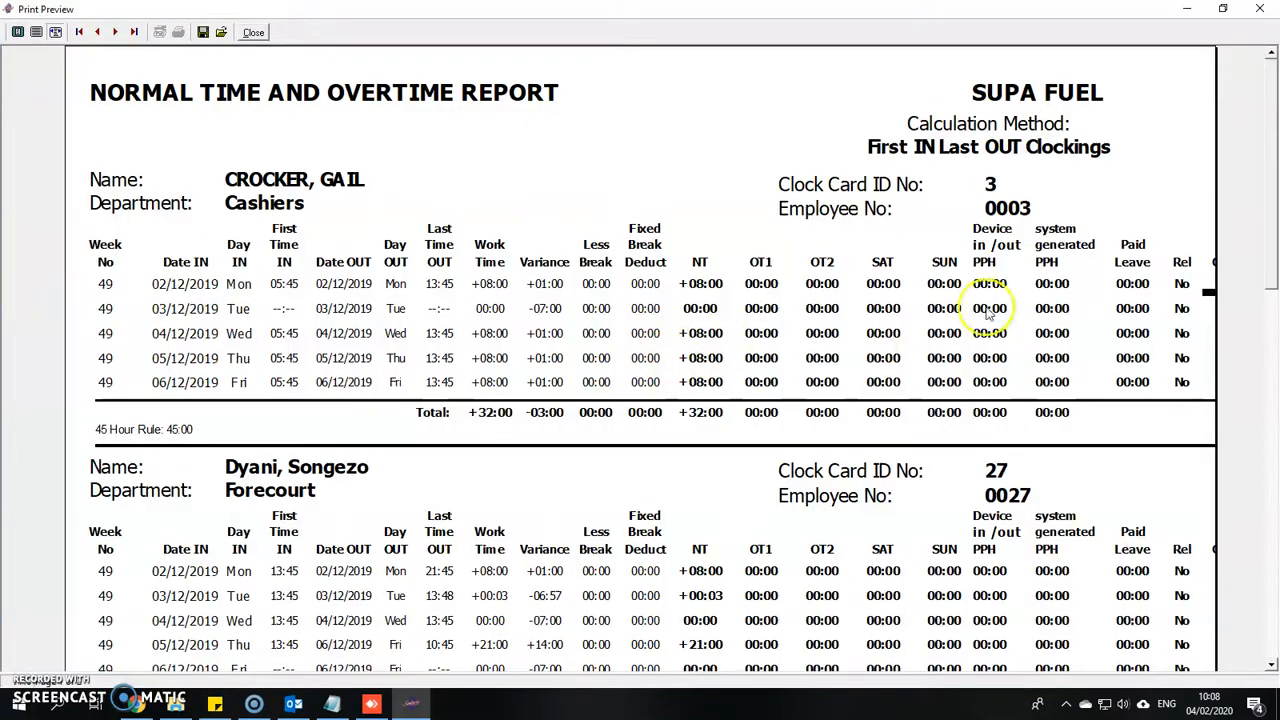
{"action": "left_click_drag", "start_coordinate": [1271, 173], "coordinate": [1245, 378]}
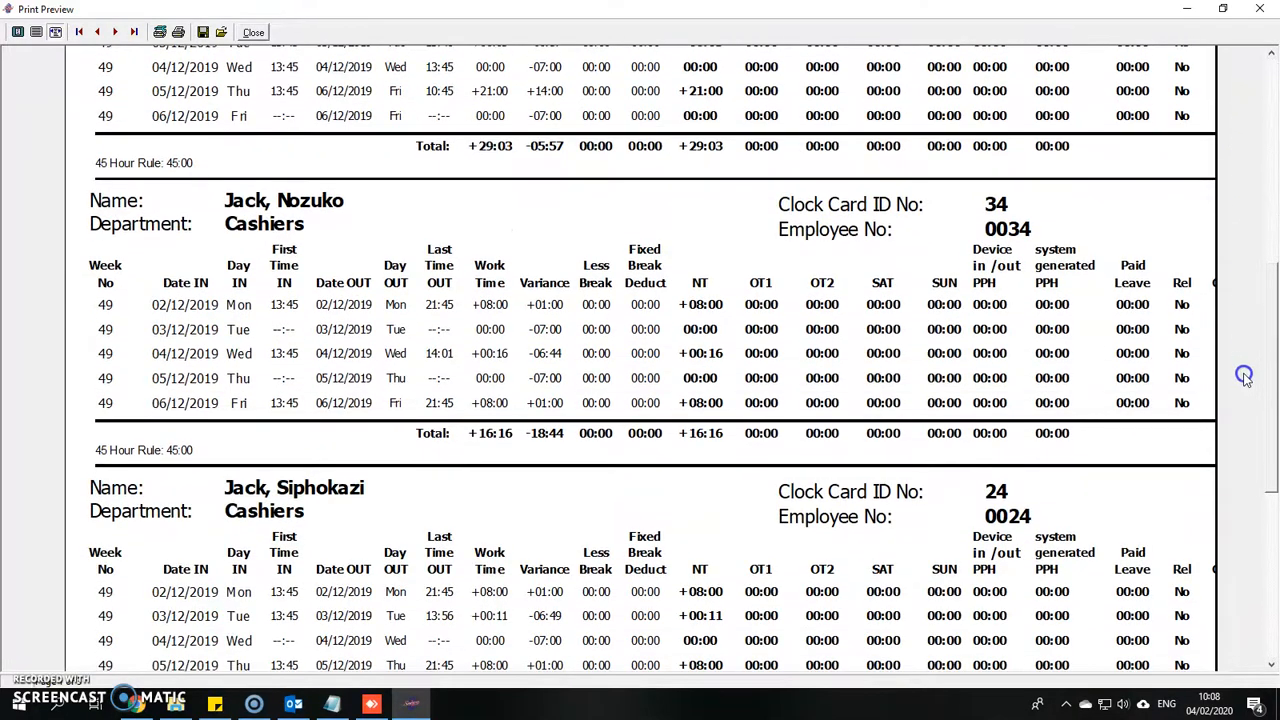